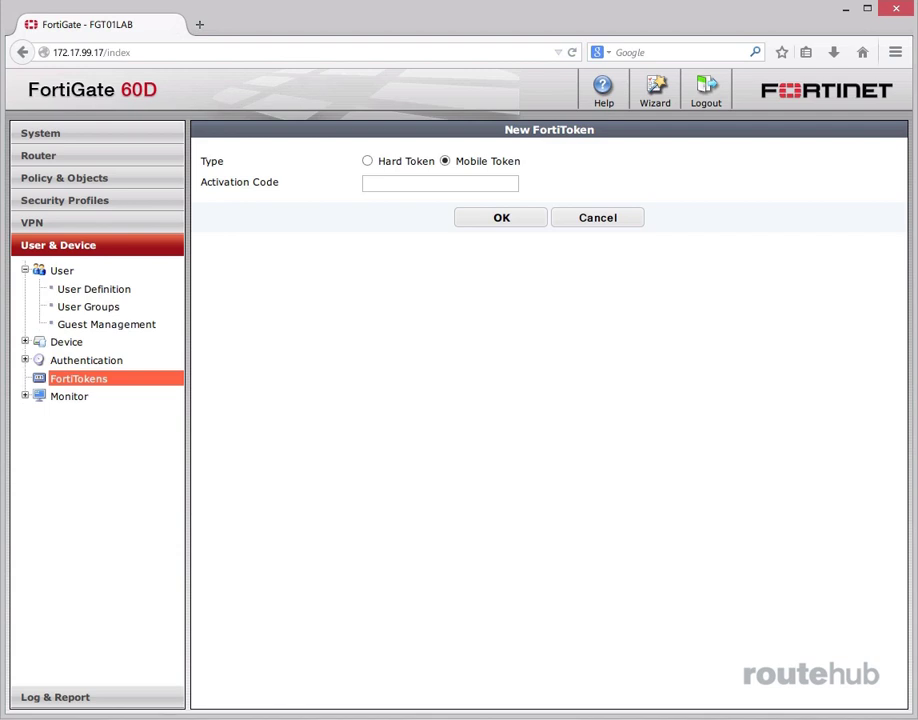
Cancel the New FortiToken form to go back to the FortiTokens list
click(605, 220)
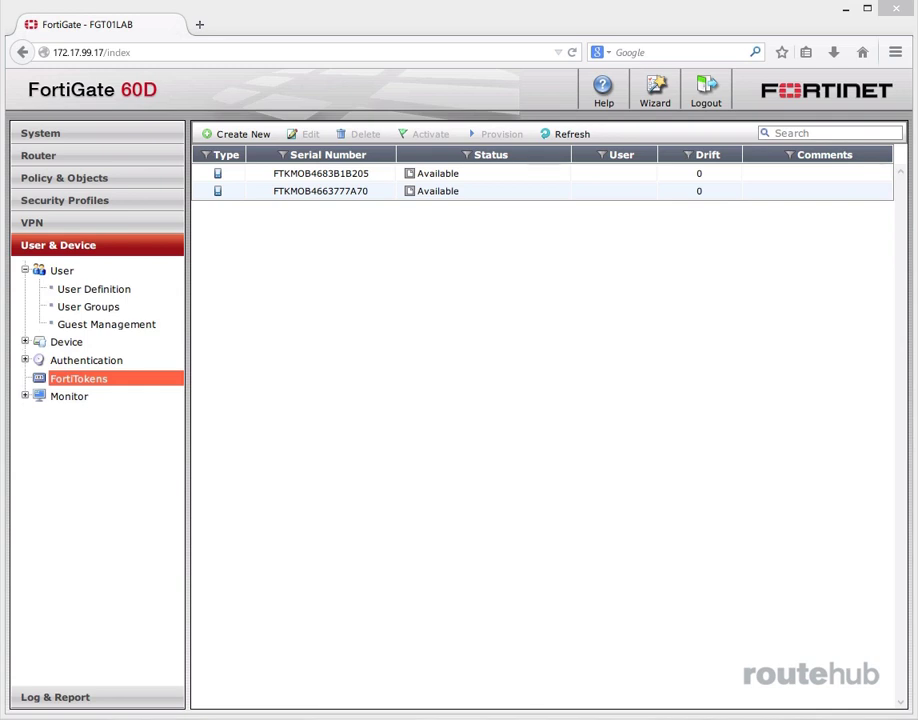
Open User Definition and launch the User Creation Wizard for a new user
click(86, 289)
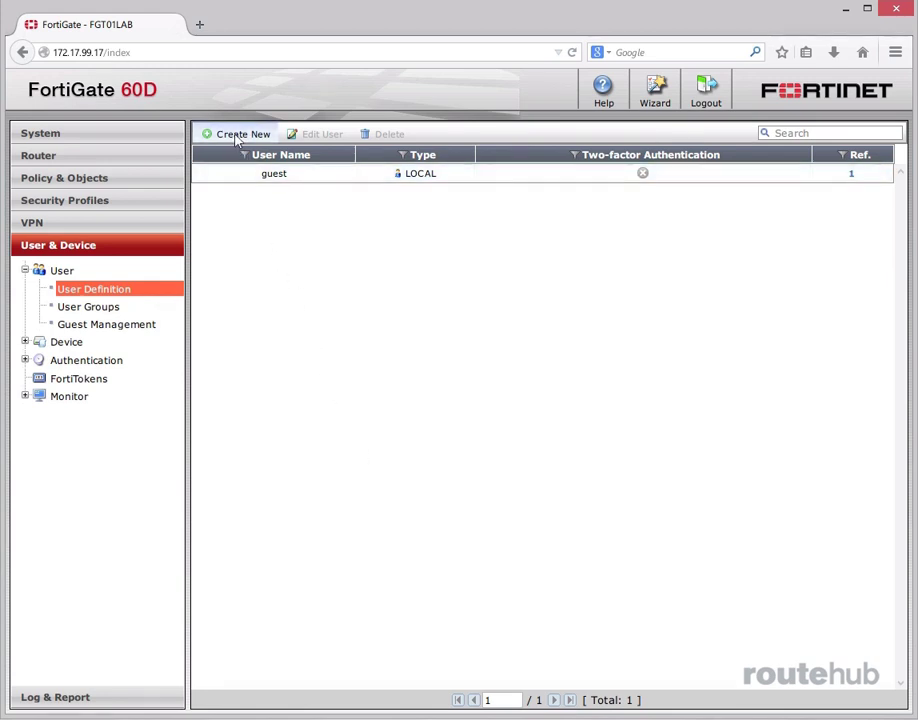
click(239, 135)
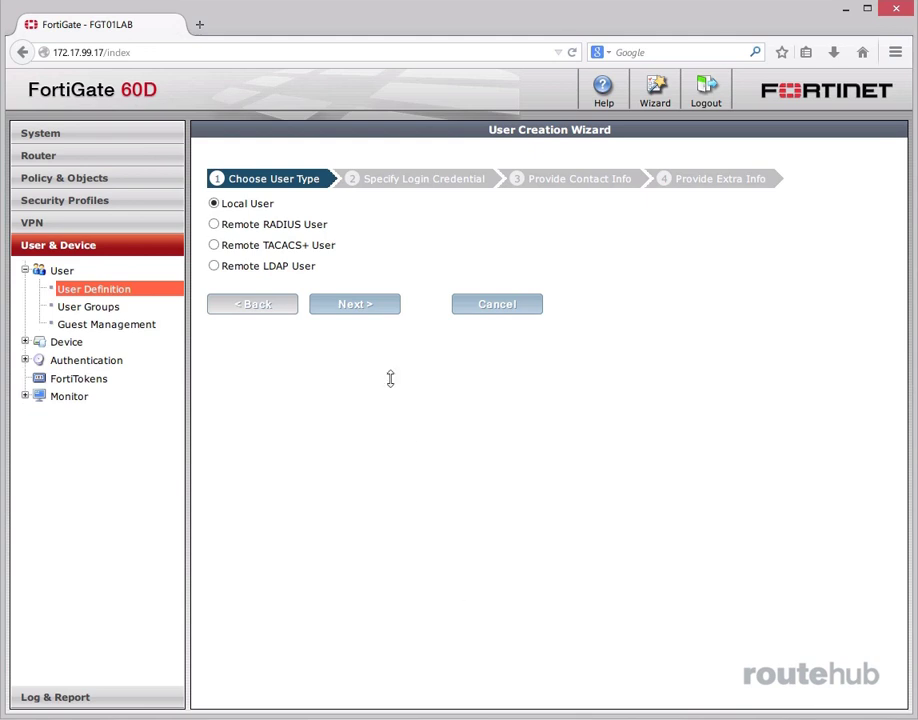
Choose Remote LDAP User on the RH_LDAP server and advance to remote user selection
click(215, 264)
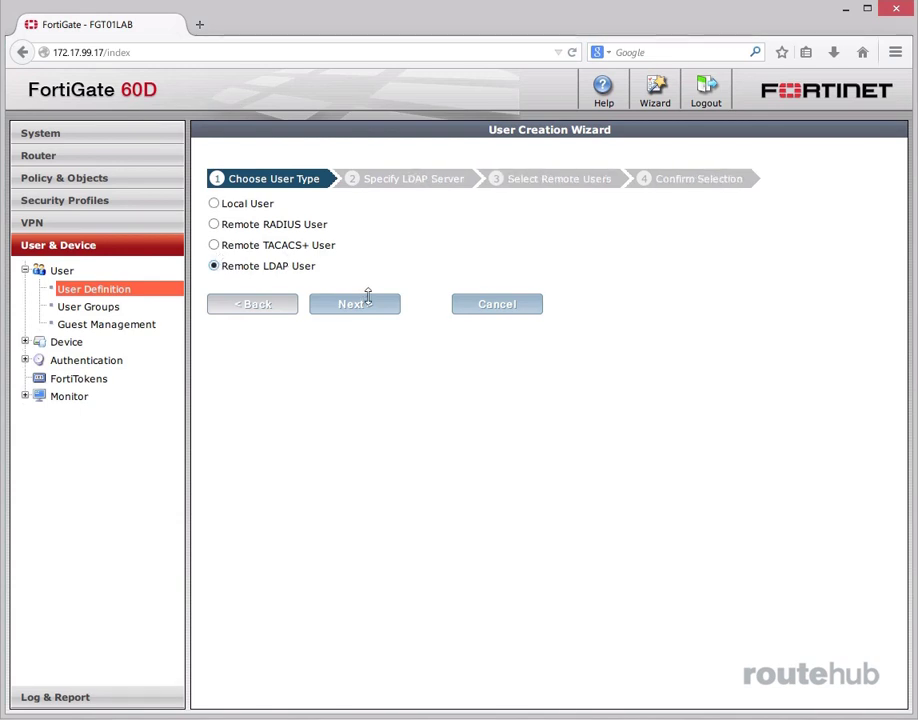
click(365, 298)
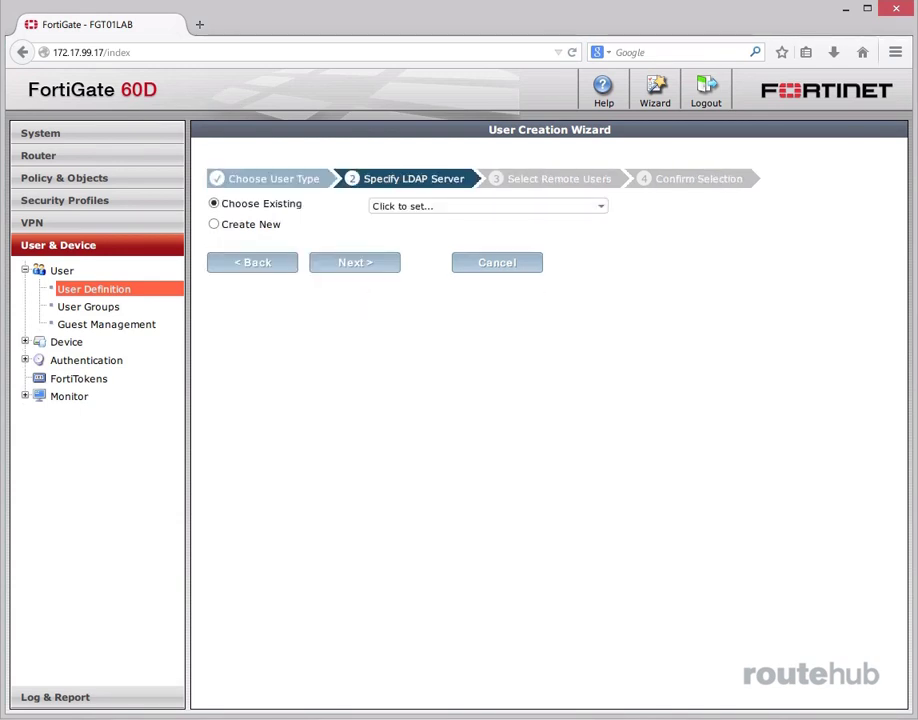
click(537, 206)
click(463, 248)
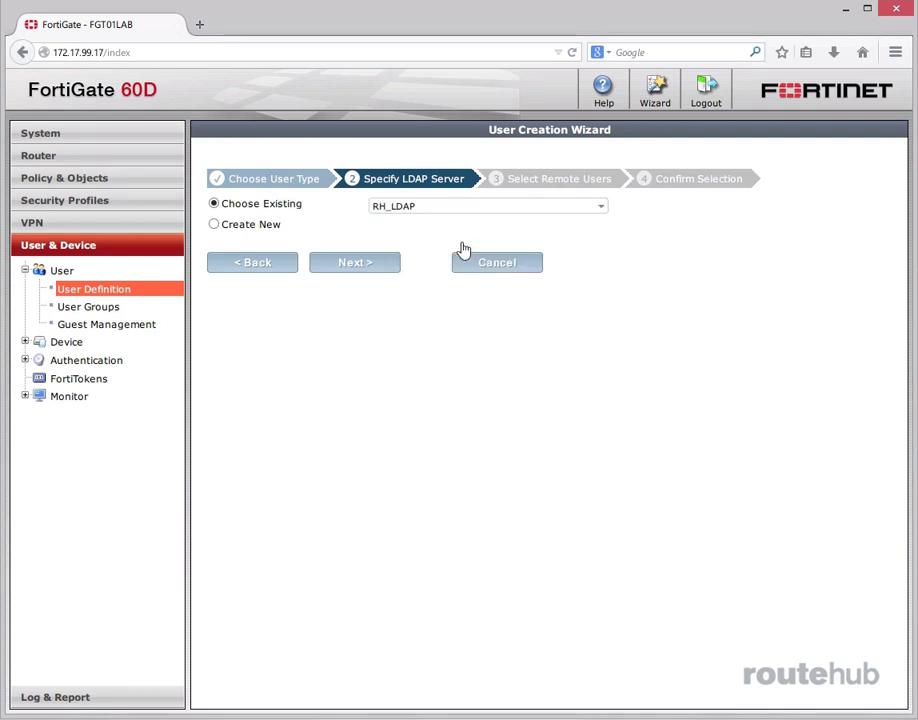
click(358, 262)
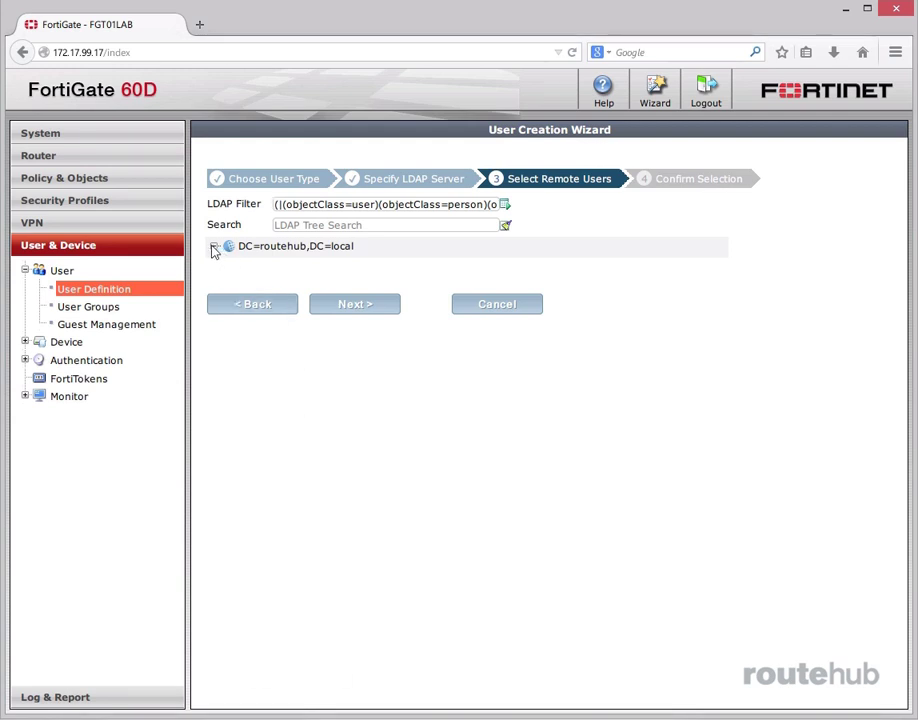
Pick the second account under DC=routehub,DC=local > OU=RH Users and create it as an LDAP user
click(214, 246)
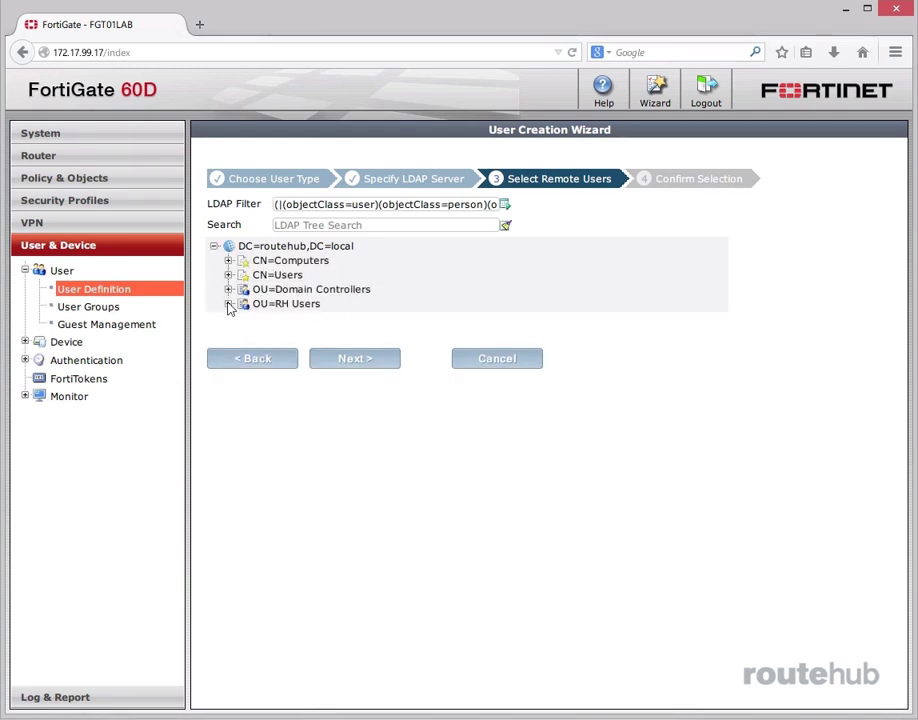
click(228, 304)
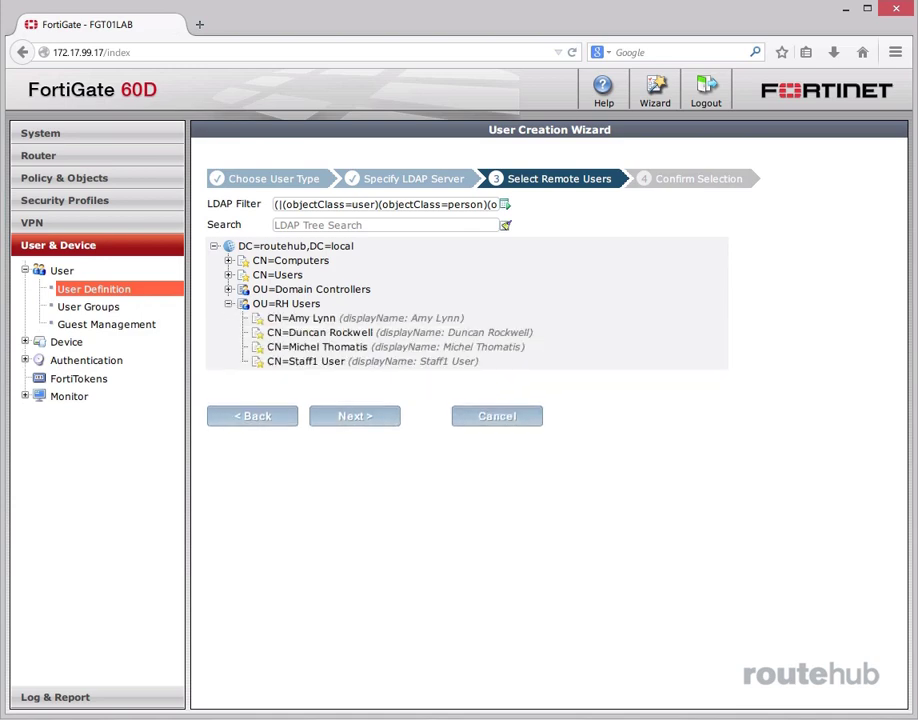
click(336, 333)
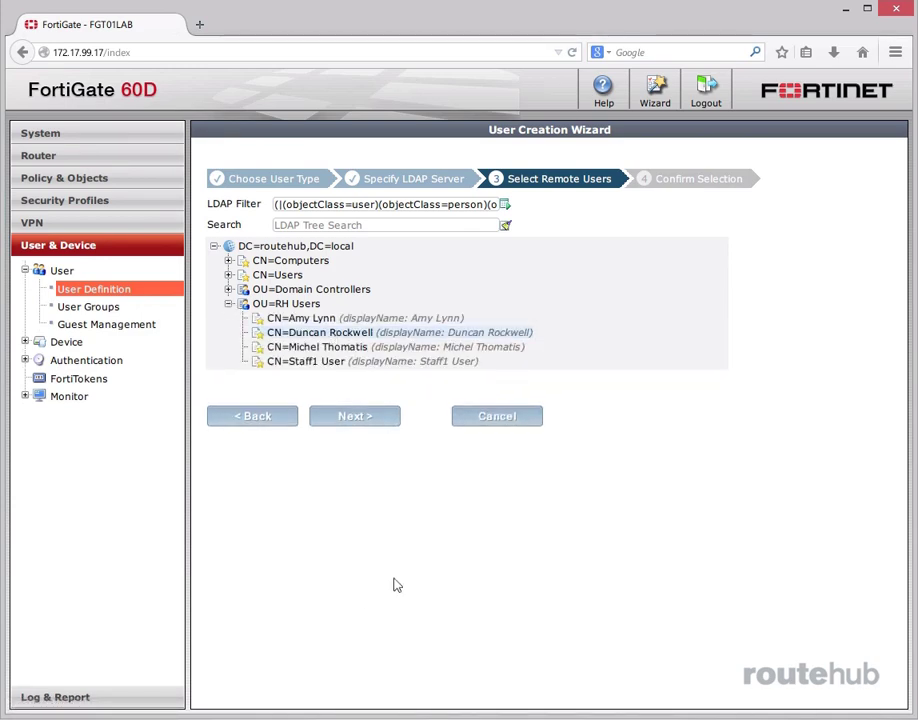
click(345, 416)
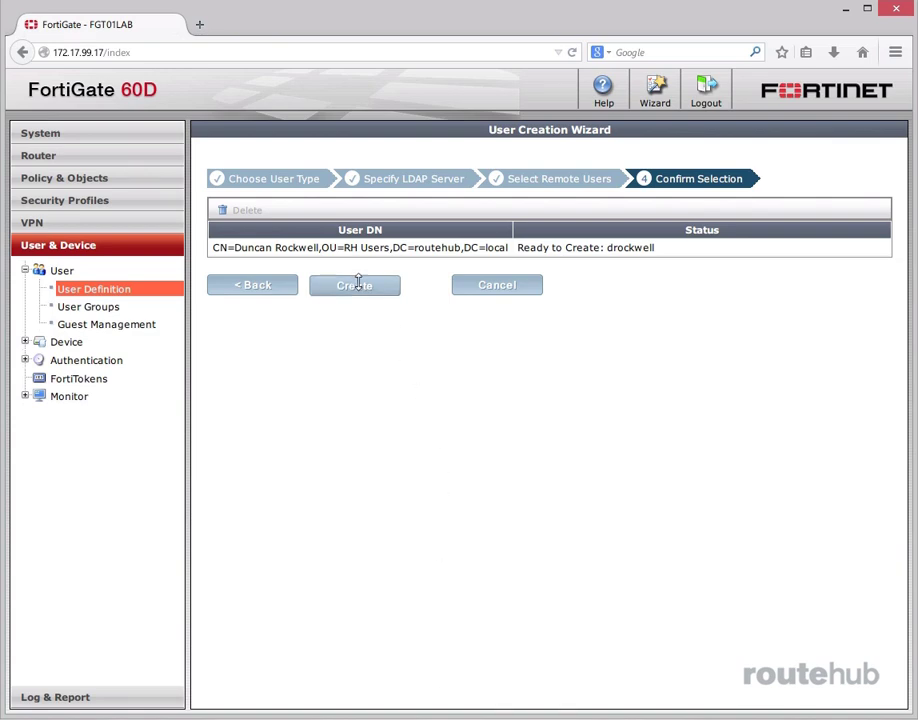
click(354, 285)
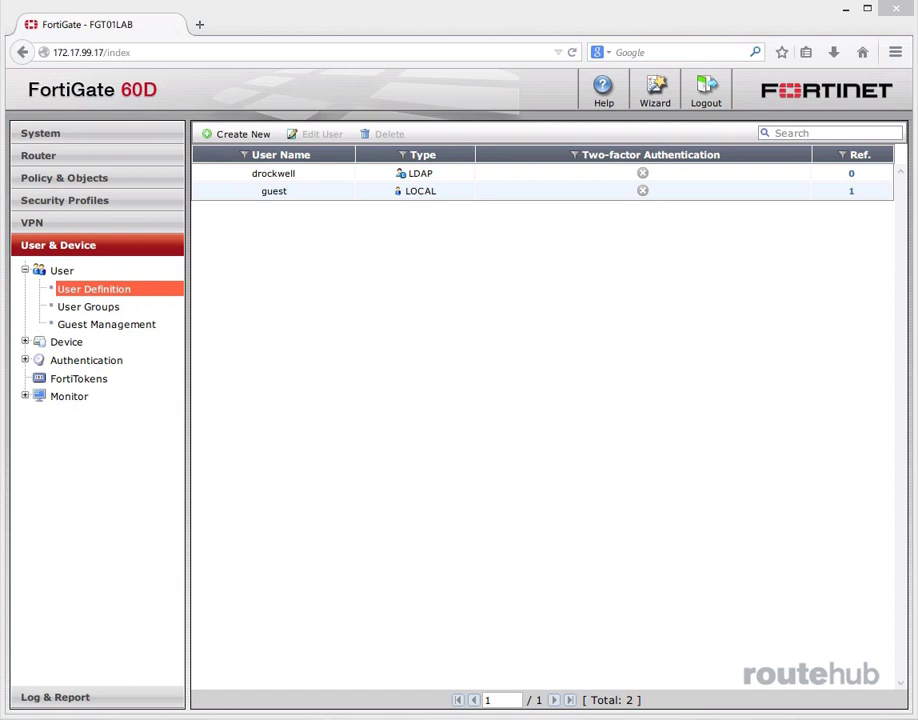
click(312, 174)
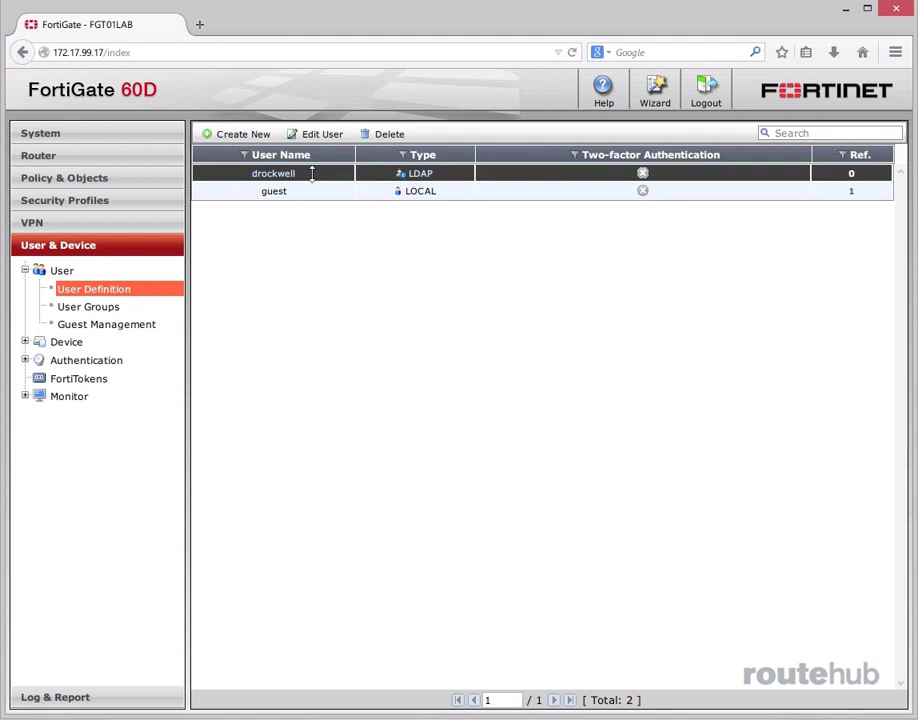
click(318, 133)
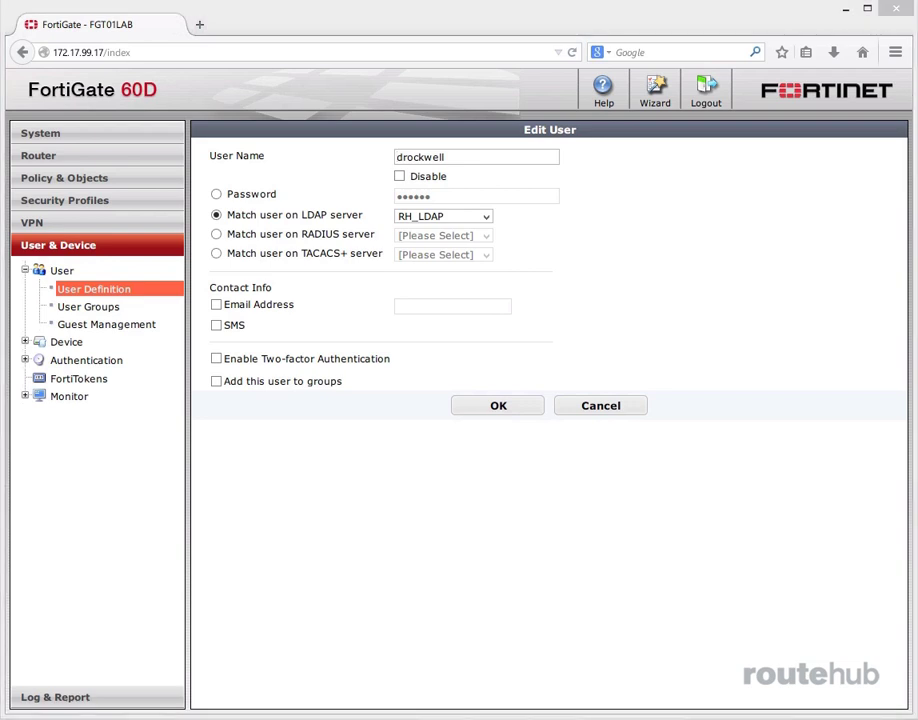
click(216, 359)
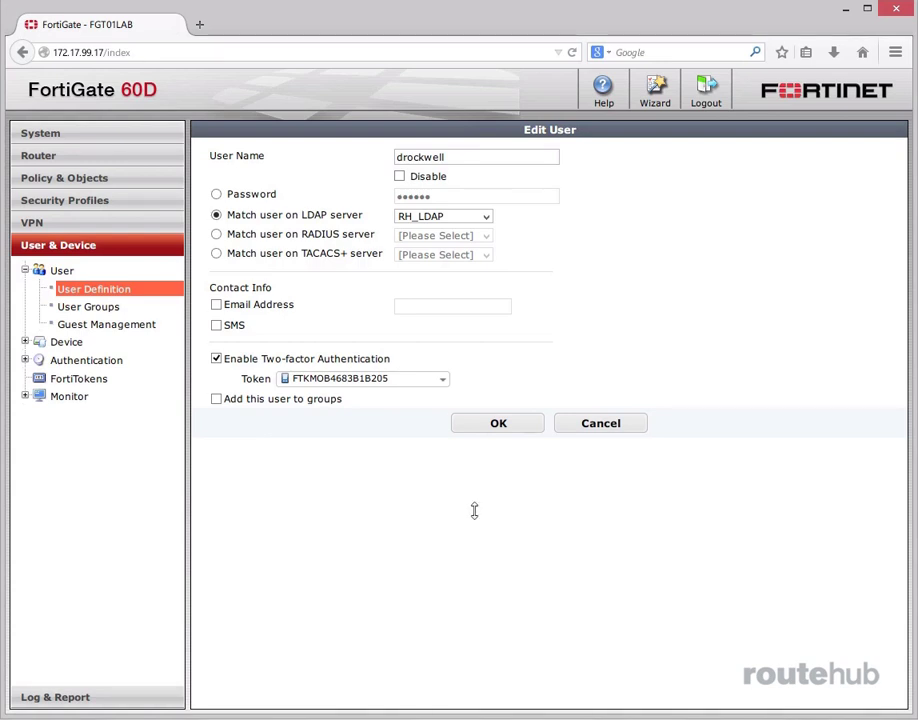
click(444, 380)
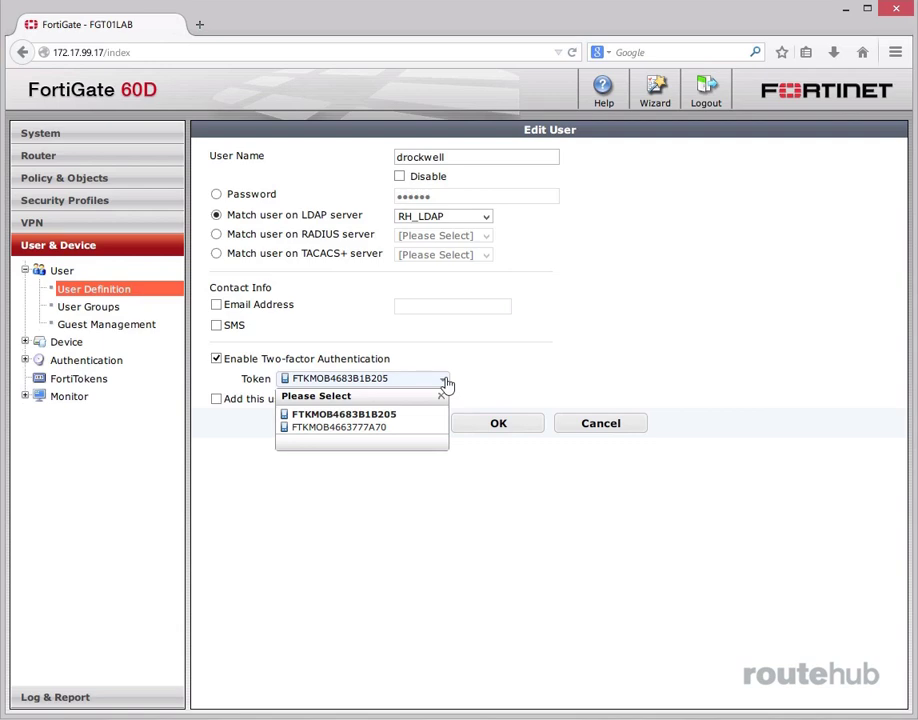
click(440, 395)
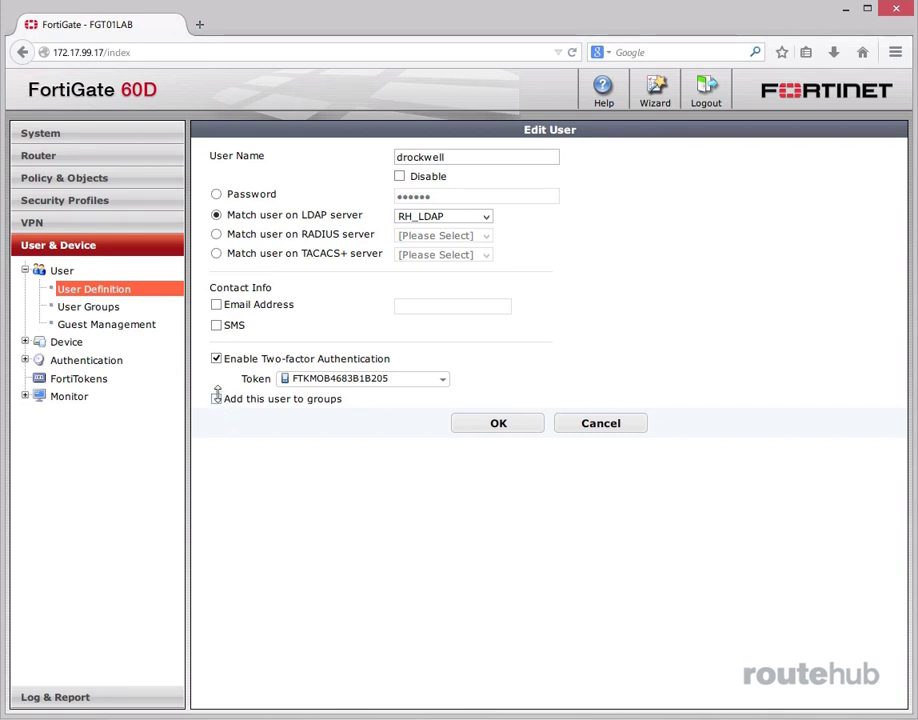
Add the LDAP user to the RH_Users_Staff group
click(216, 398)
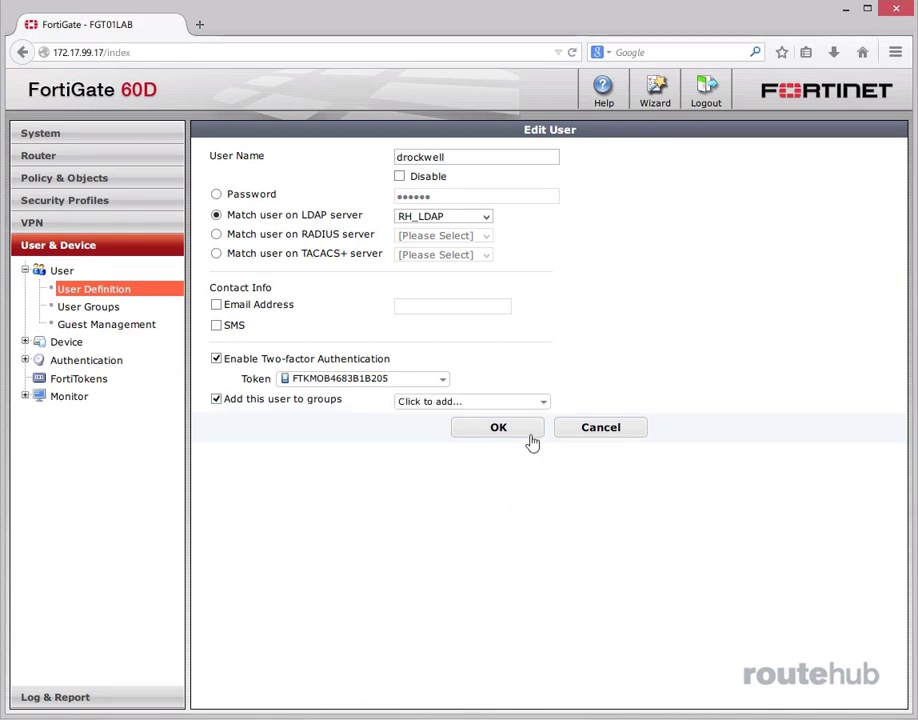
click(541, 403)
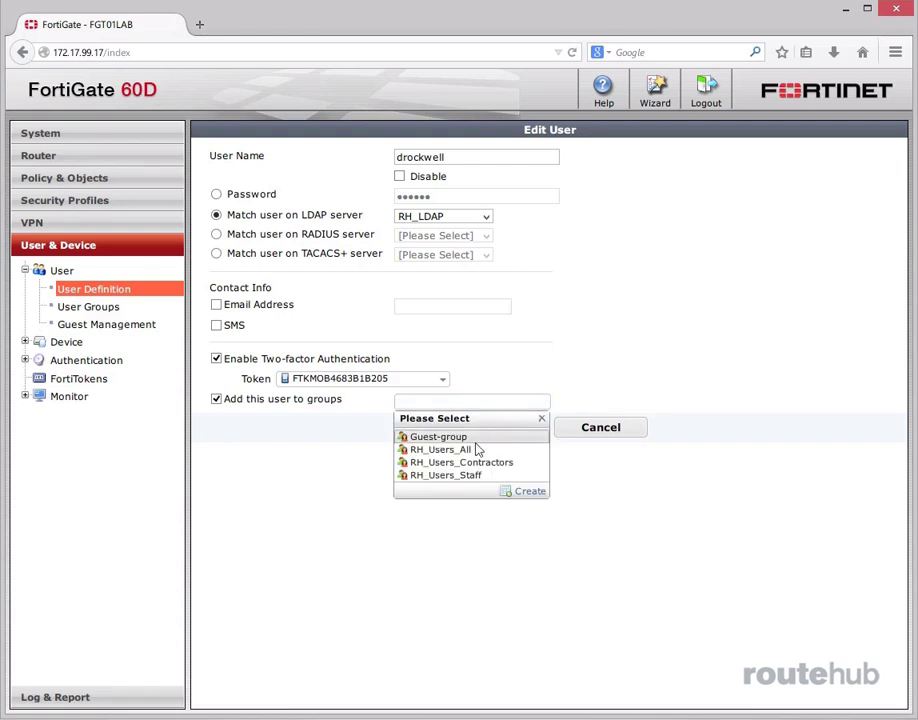
click(464, 476)
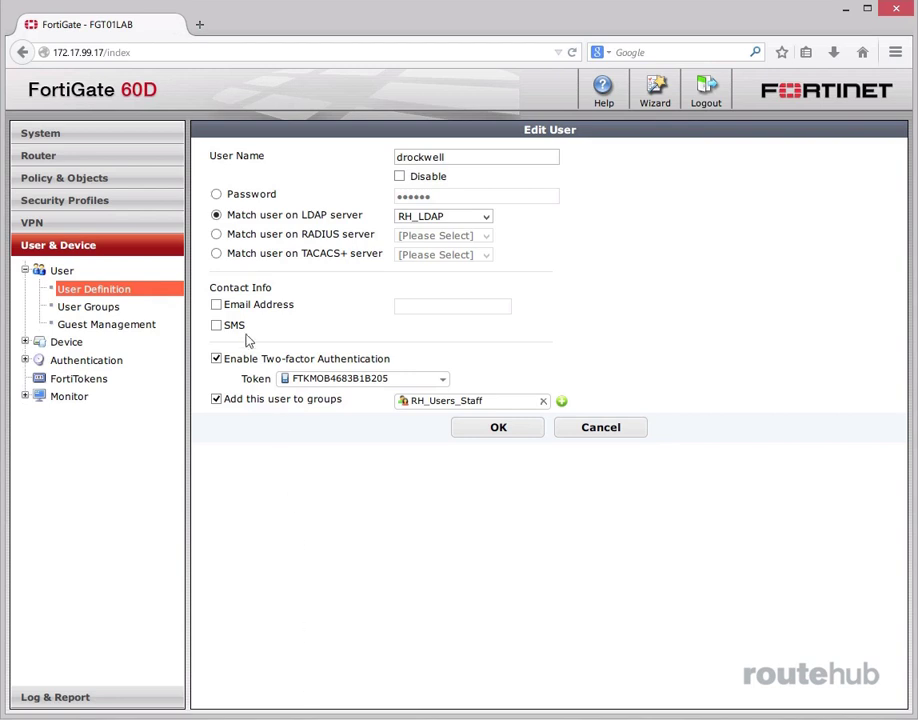
Enable and enter the user's e-mail address, then save the user settings
click(216, 304)
click(413, 308)
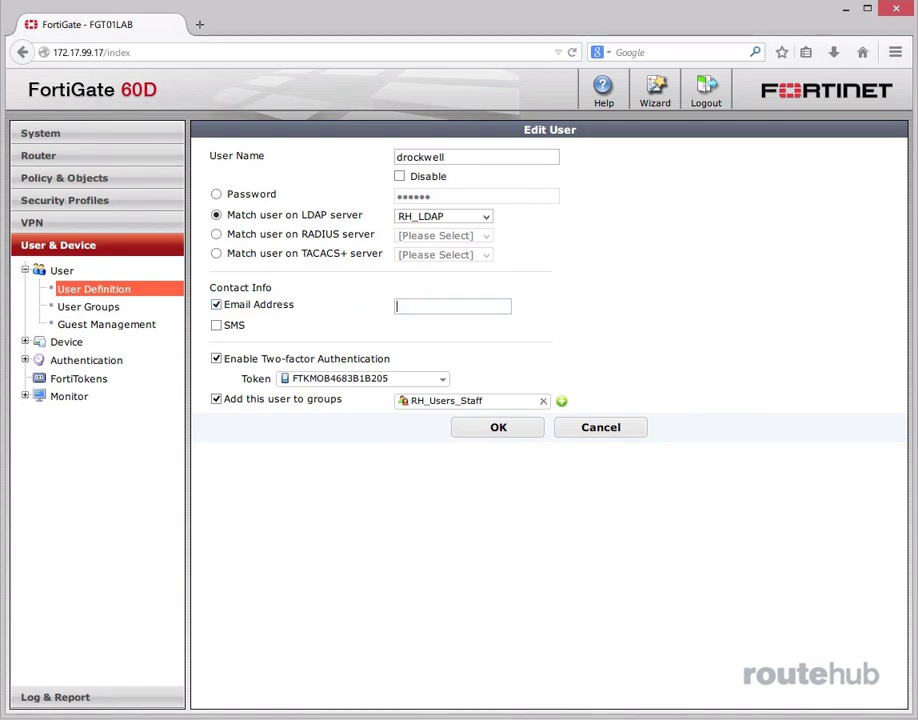
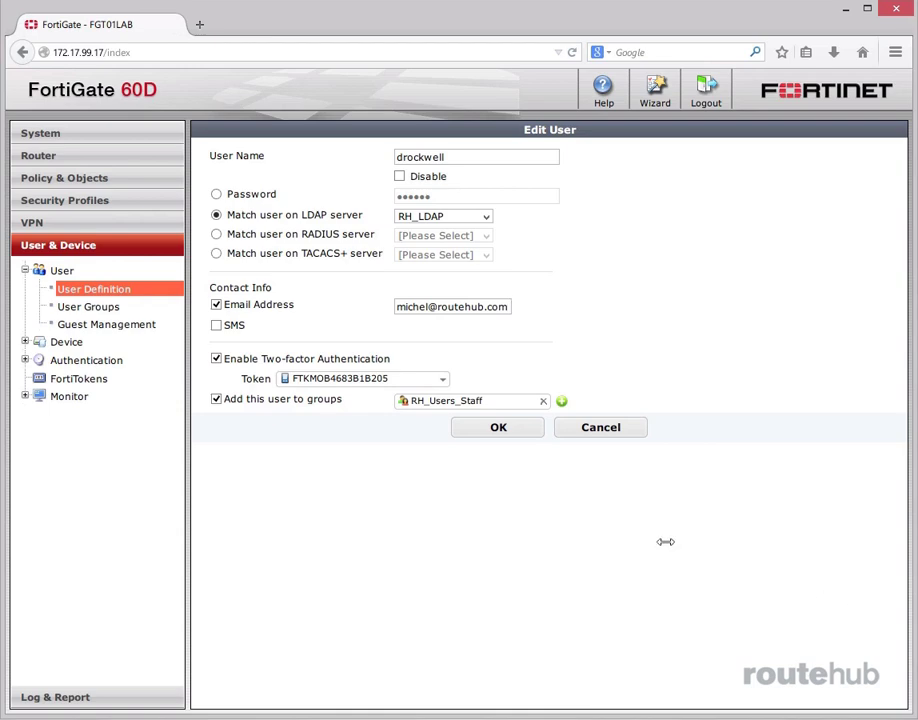
click(492, 433)
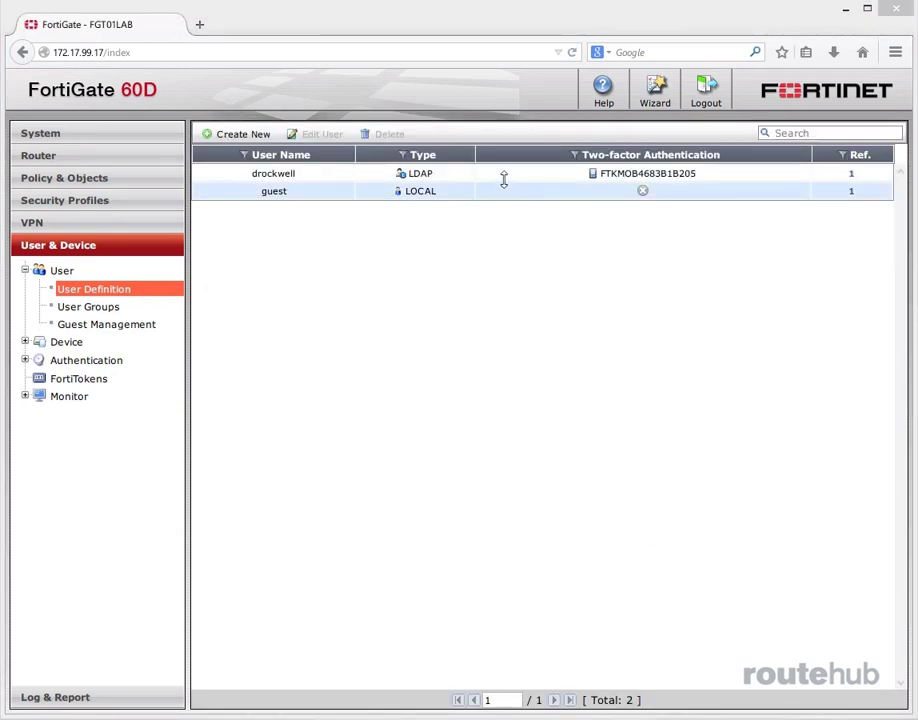
Send the FortiToken Mobile activation code to the user and bring up the activation e-mail
click(498, 173)
click(330, 136)
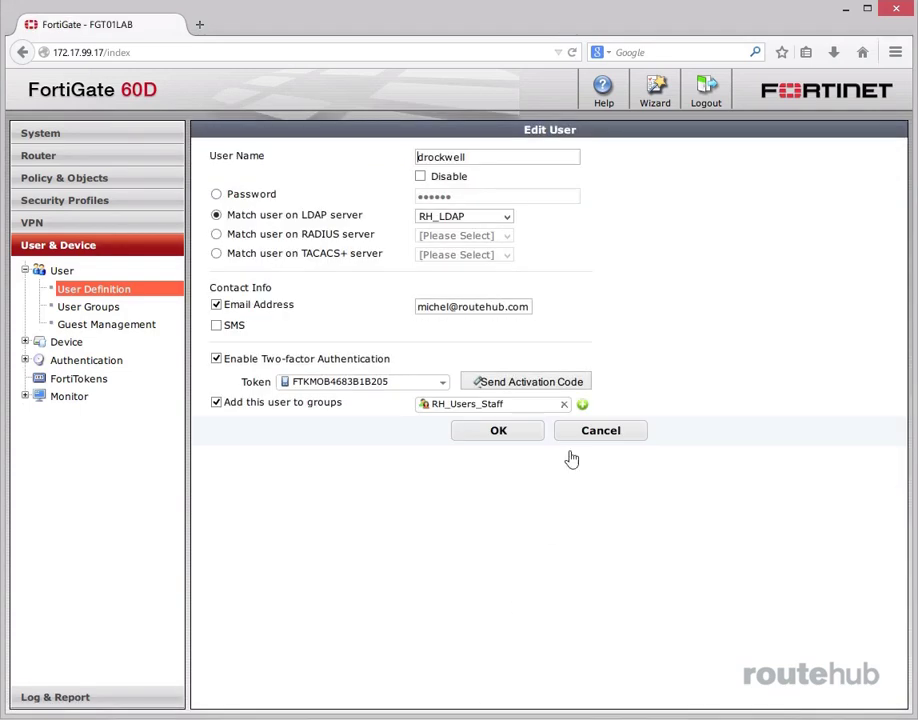
click(538, 384)
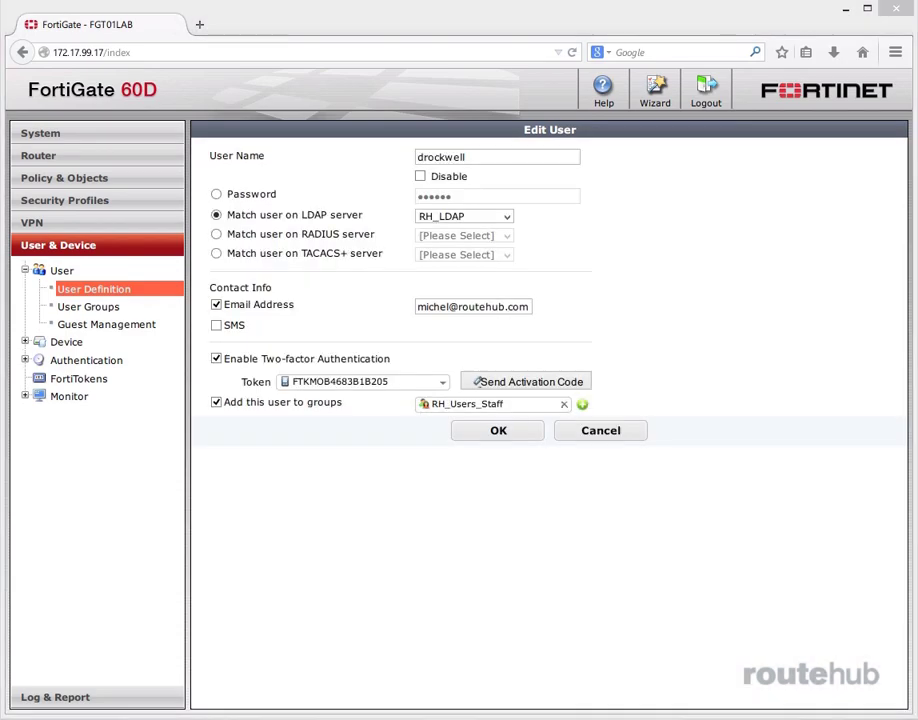
drag(917, 48, 455, 50)
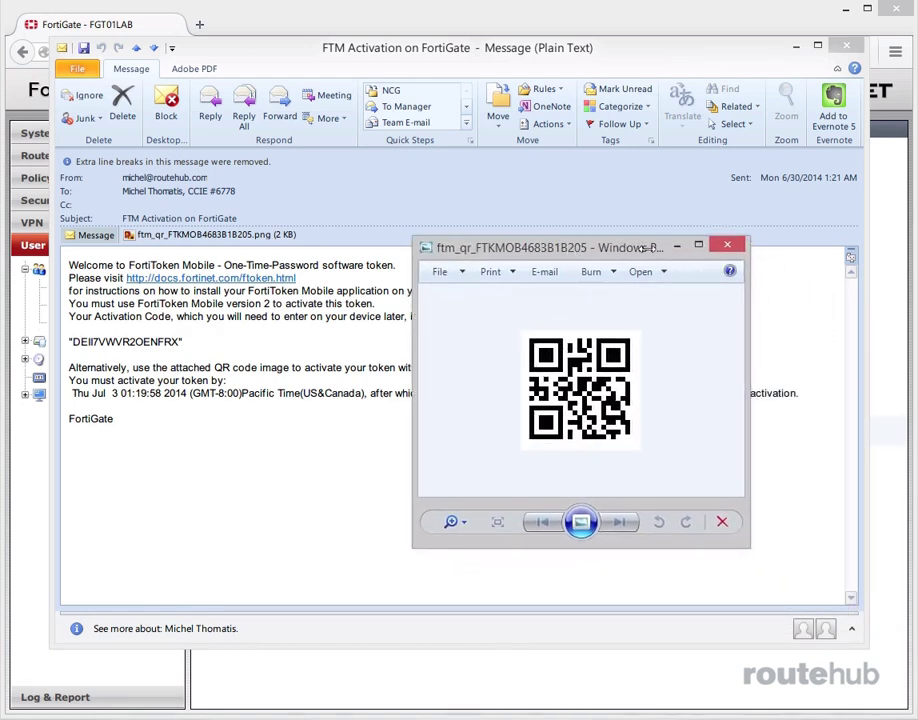
Close the QR code image viewer and move the Outlook activation message aside
click(727, 245)
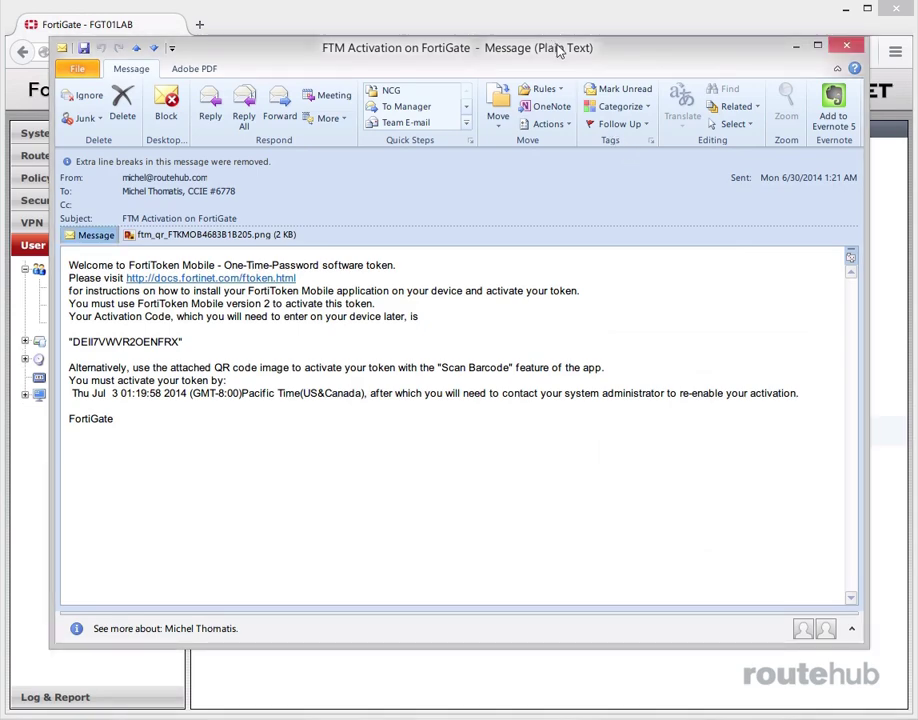
drag(549, 41, 533, 55)
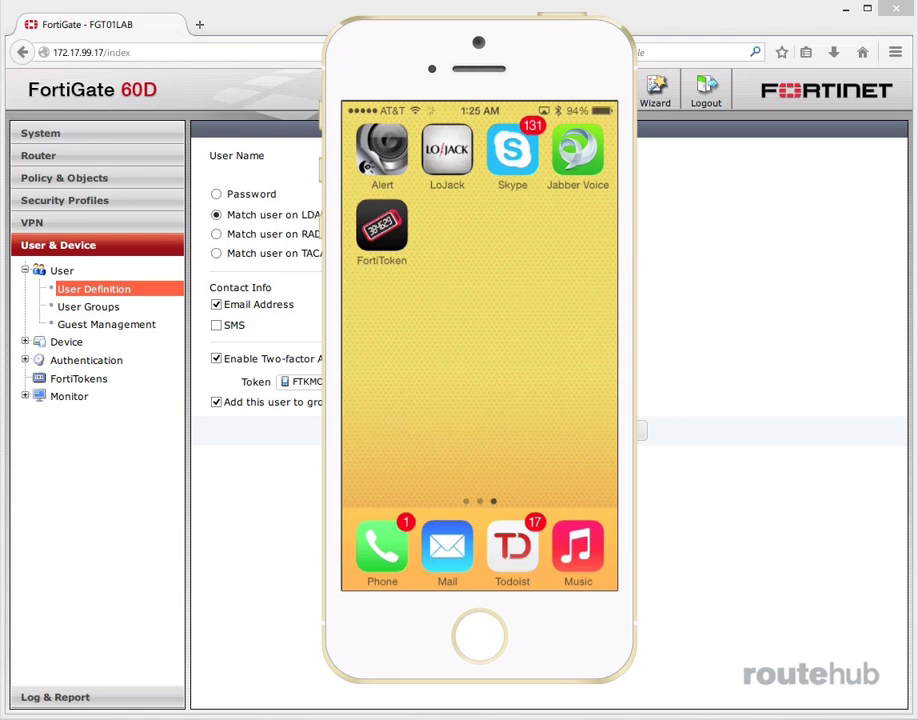
Launch the FortiToken Mobile app on the iPhone
click(382, 228)
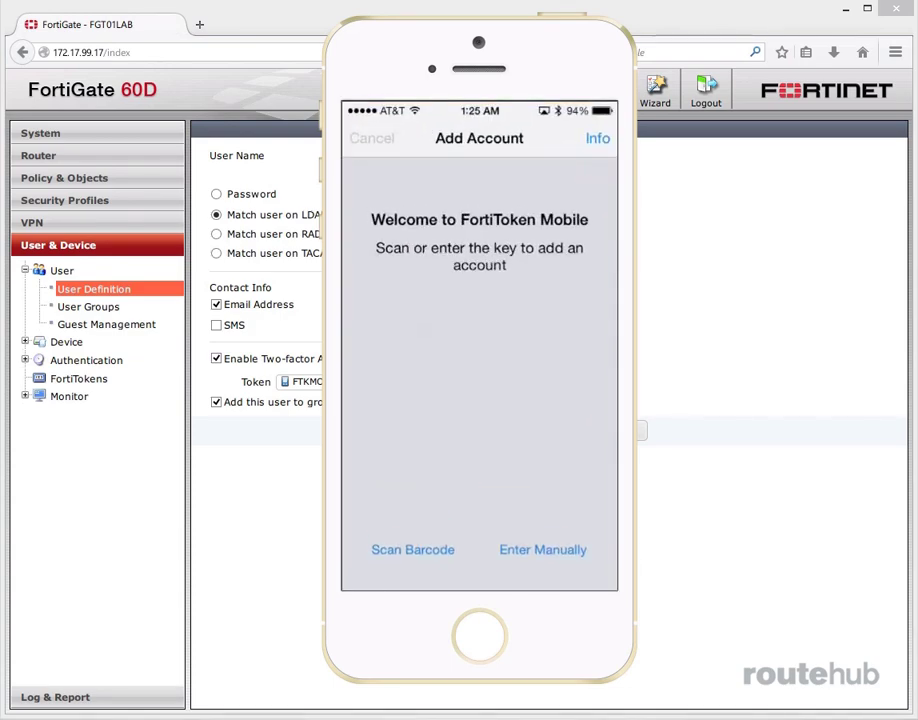